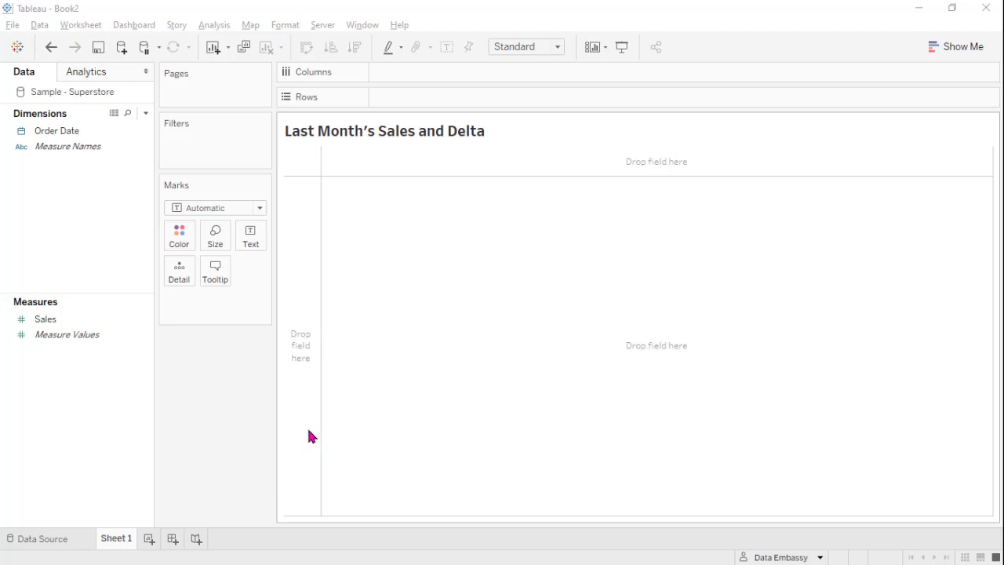
Create a custom date 'Order Date (Months)' from Order Date with Months detail as a date value.
right_click(102, 131)
mouse_move(157, 215)
click(265, 284)
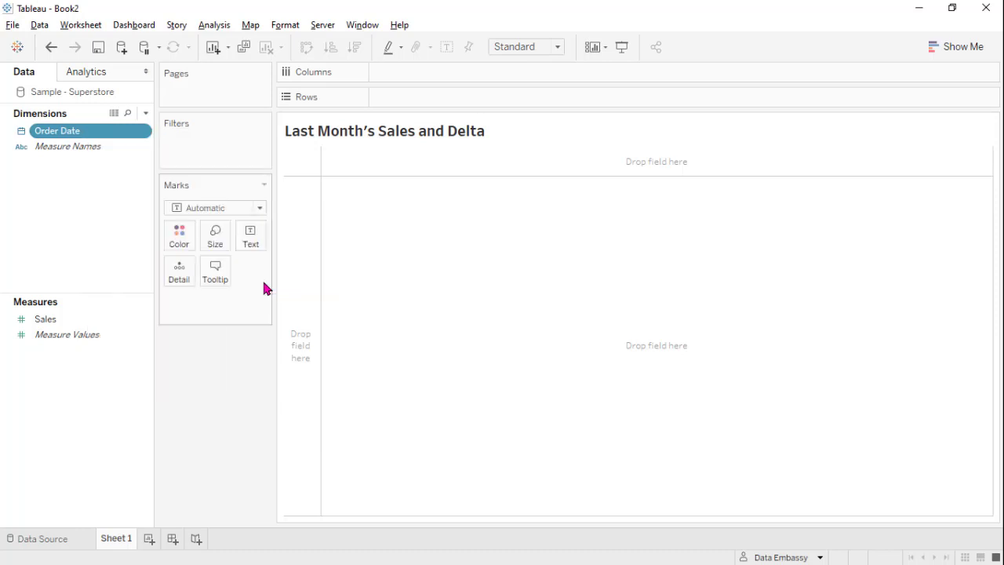
click(525, 281)
click(446, 316)
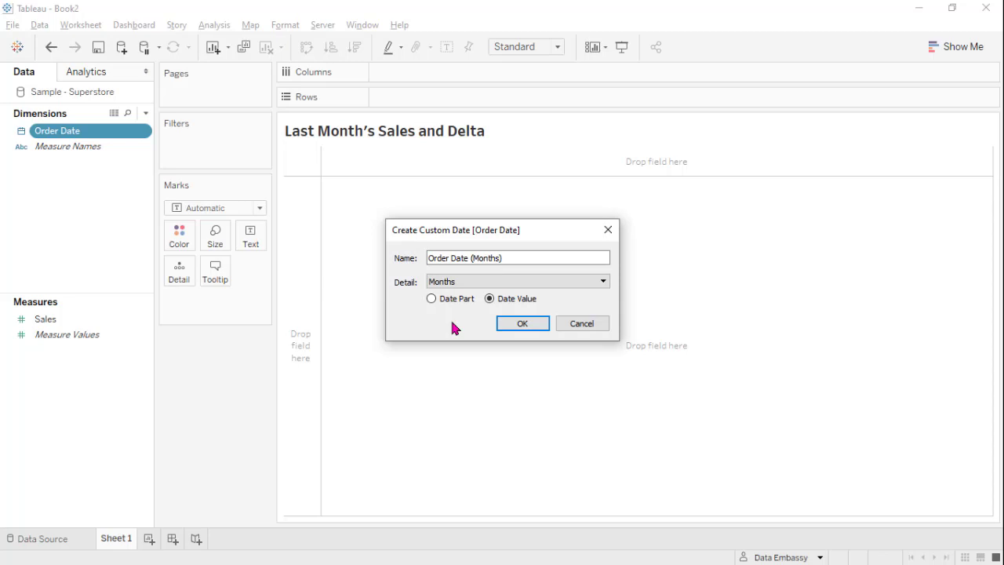
click(524, 324)
click(145, 149)
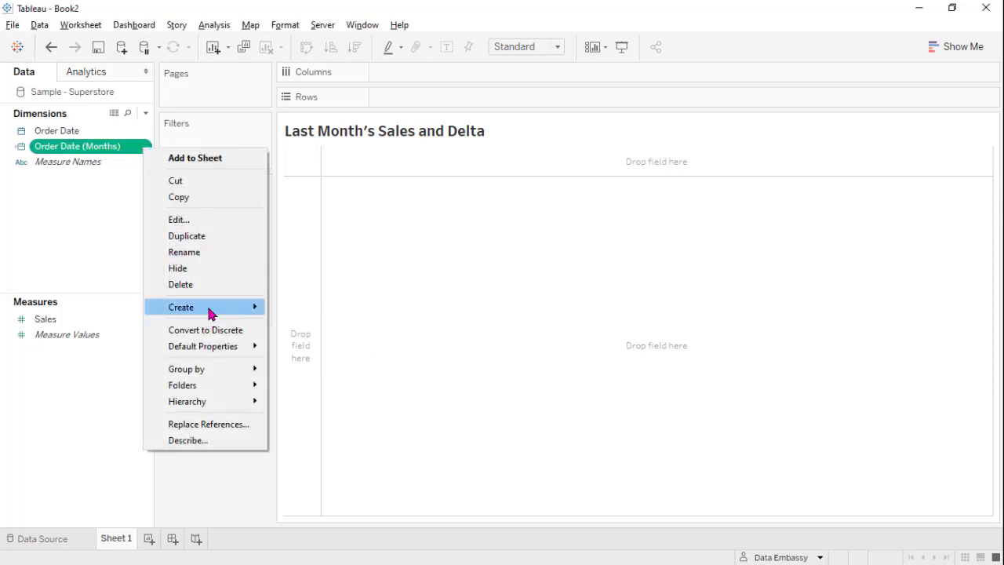
Start a set from Order Date (Months) keeping the Top 1 by Order Date (Months) Maximum.
mouse_move(210, 309)
click(299, 343)
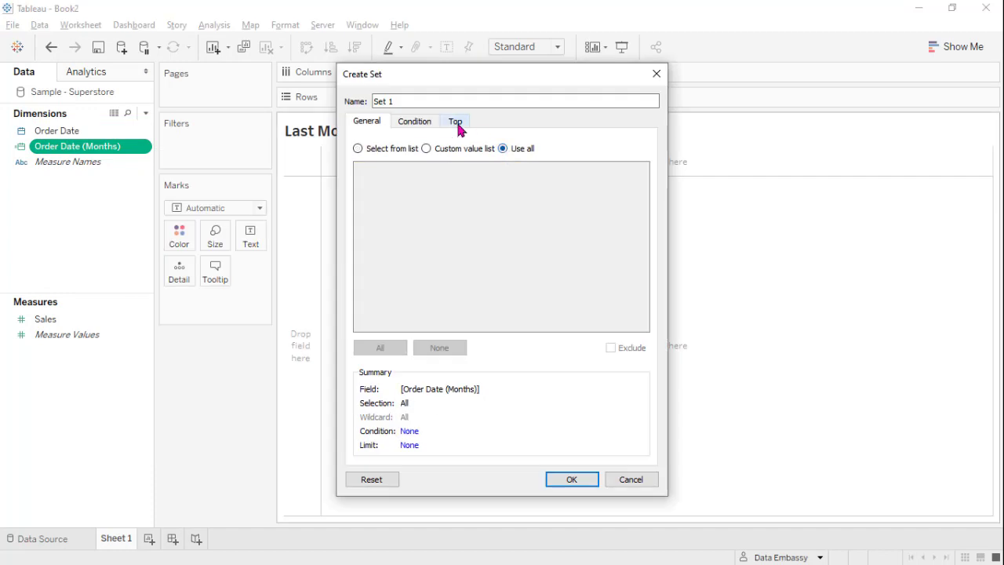
click(458, 126)
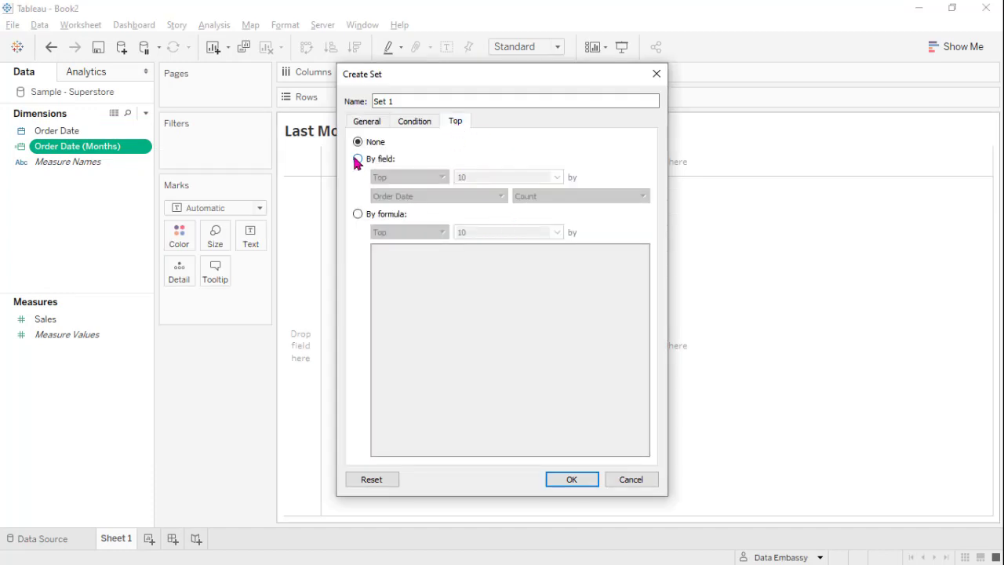
click(359, 159)
click(426, 198)
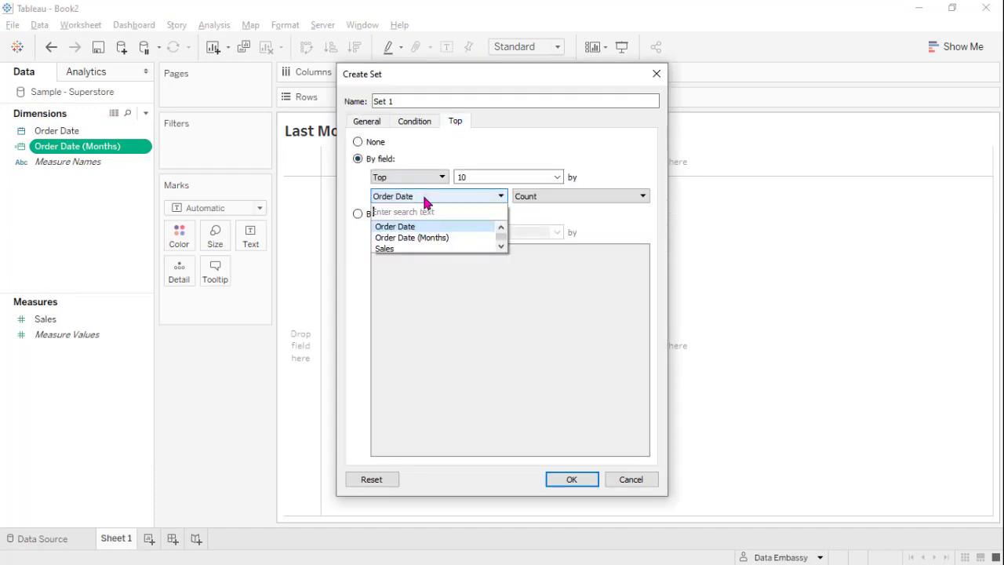
click(423, 239)
click(540, 197)
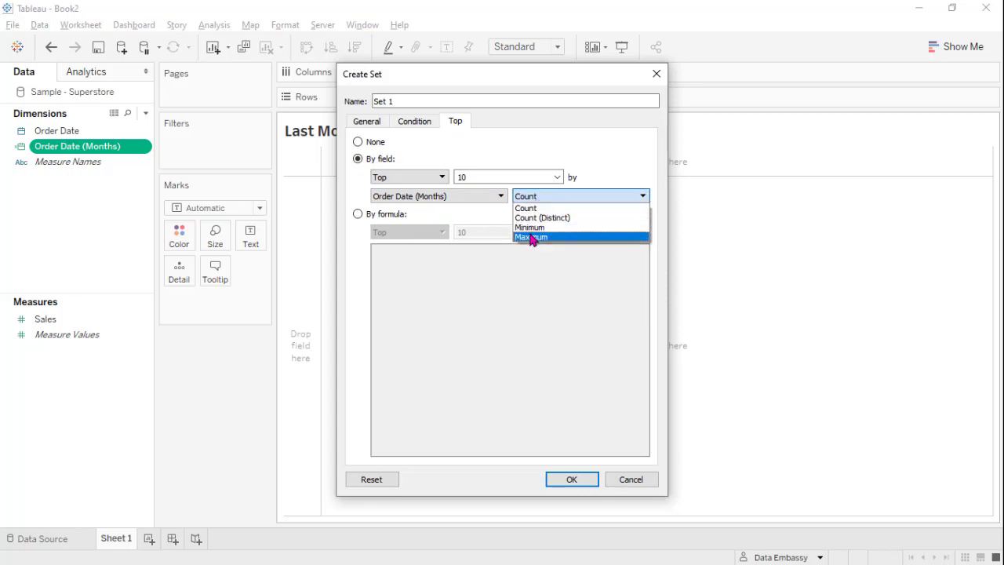
click(532, 236)
click(476, 176)
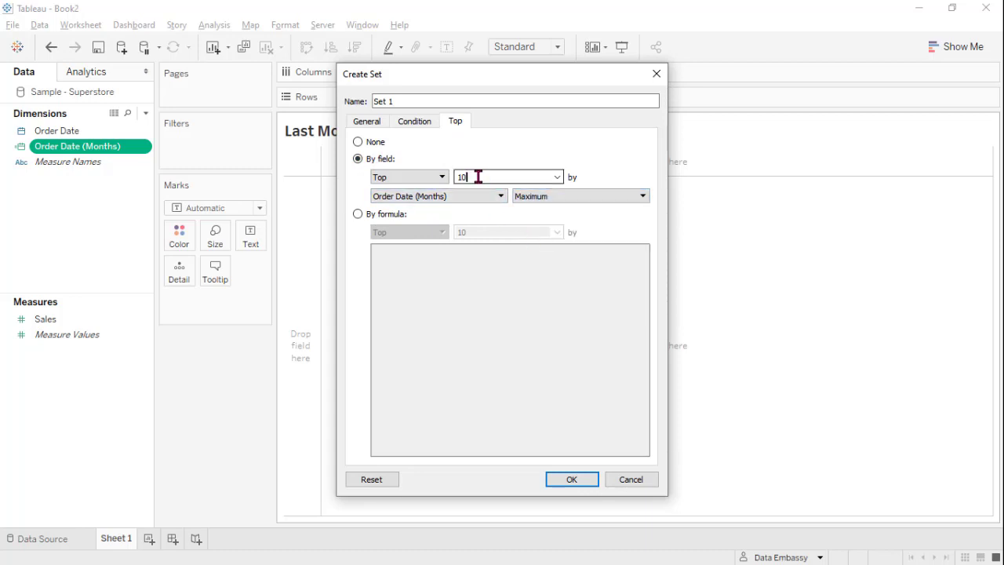
key(BackSpace)
Name the set 'Last Month' and create it.
triple_click(410, 102)
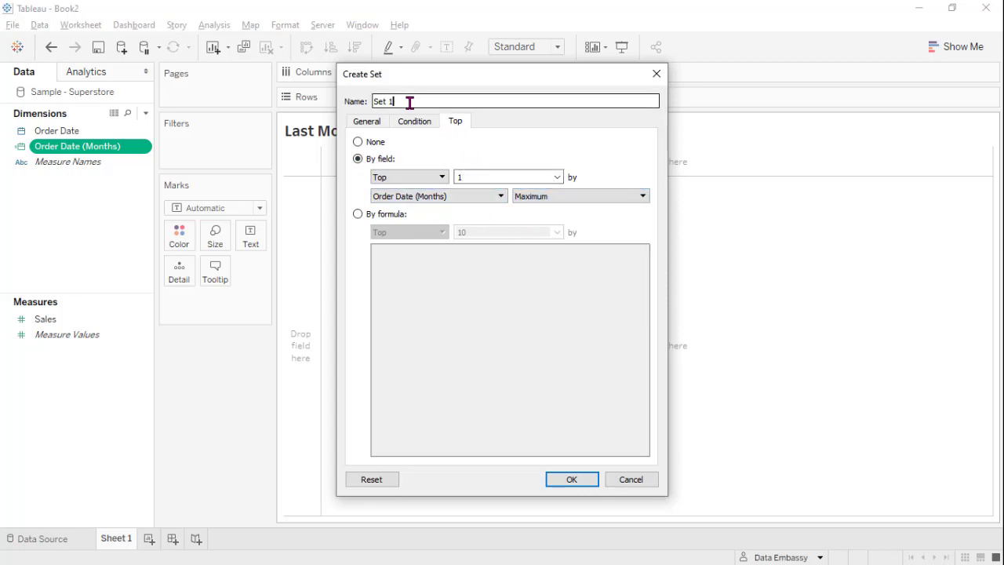
text(Last Month)
key(Return)
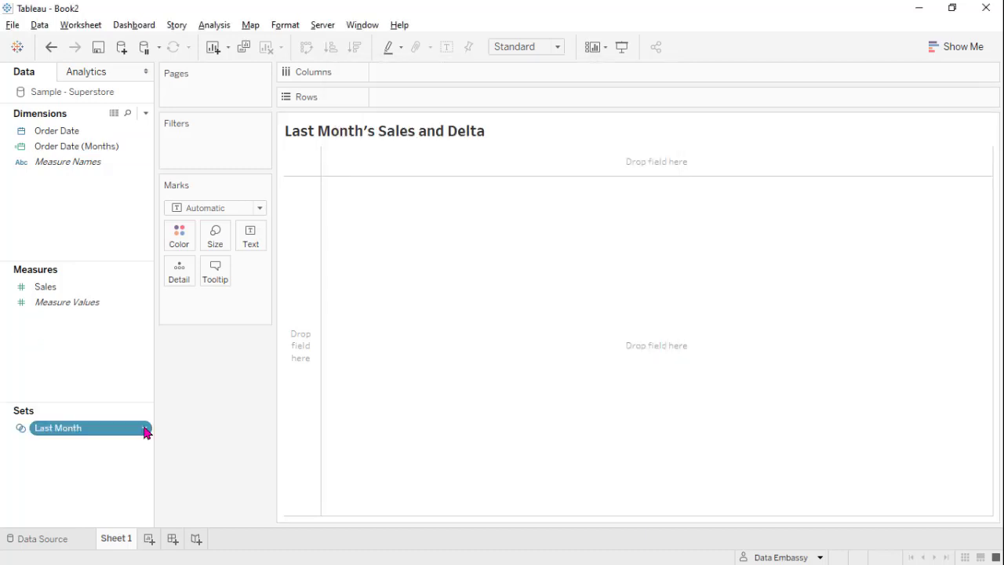
right_click(148, 431)
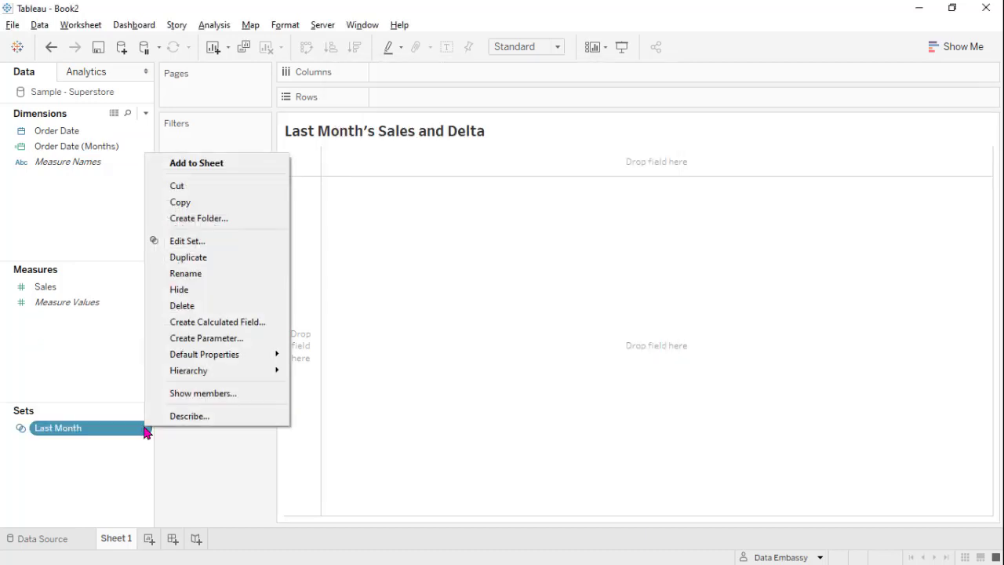
Write a calculated field from the Last Month set: IF [Last Month] THEN [Sales] END.
click(231, 328)
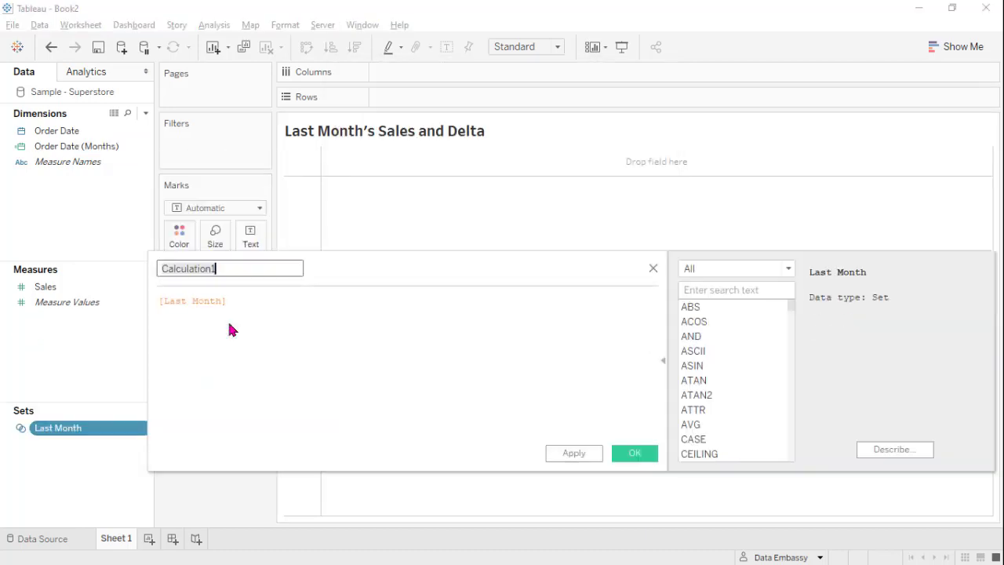
click(156, 301)
text(IF)
click(307, 307)
text(THEN s)
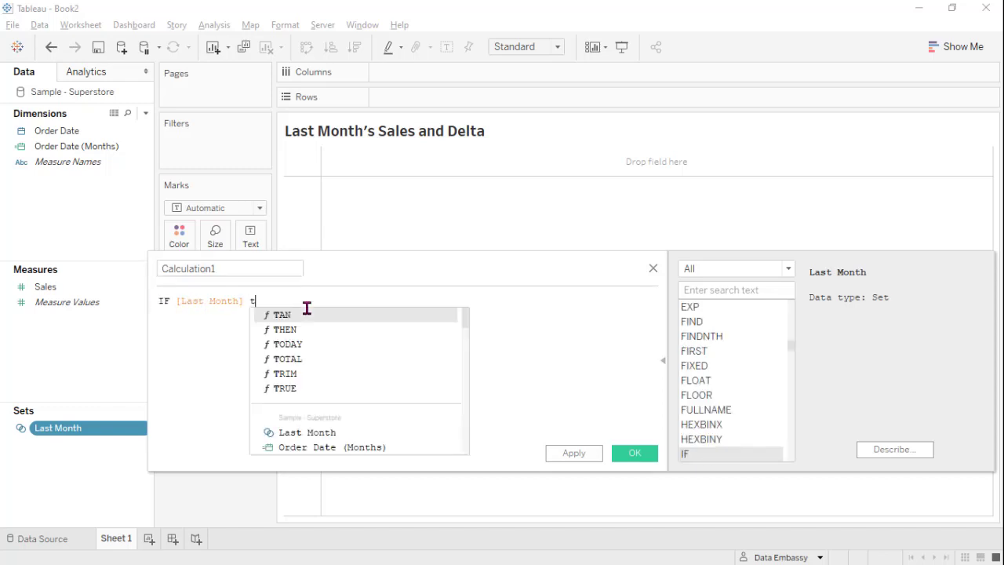
text(a)
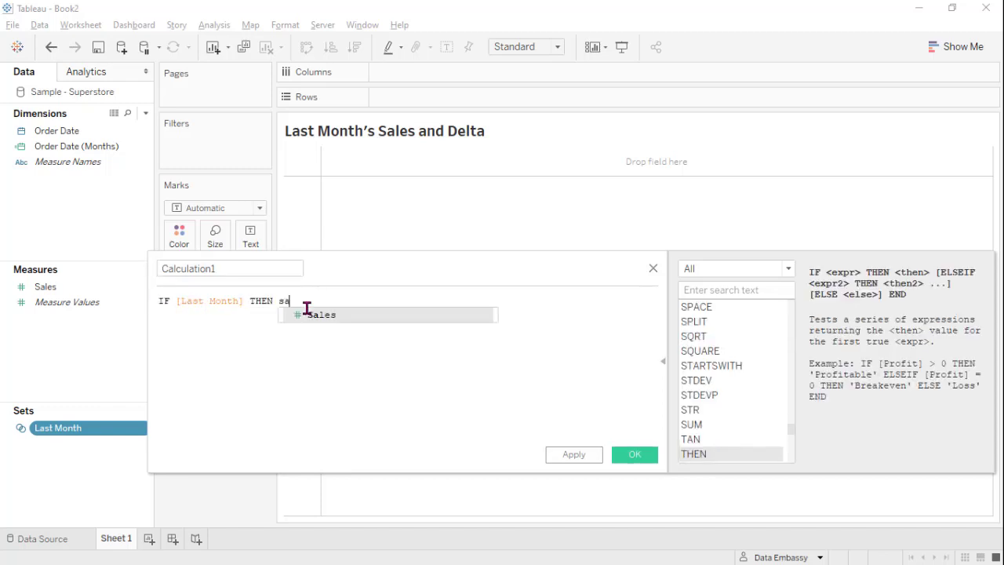
key(Return)
text(END)
Name the calculation 'Last Month Sales' and show its 83,829 total as text in the view.
double_click(197, 269)
text(Last Month)
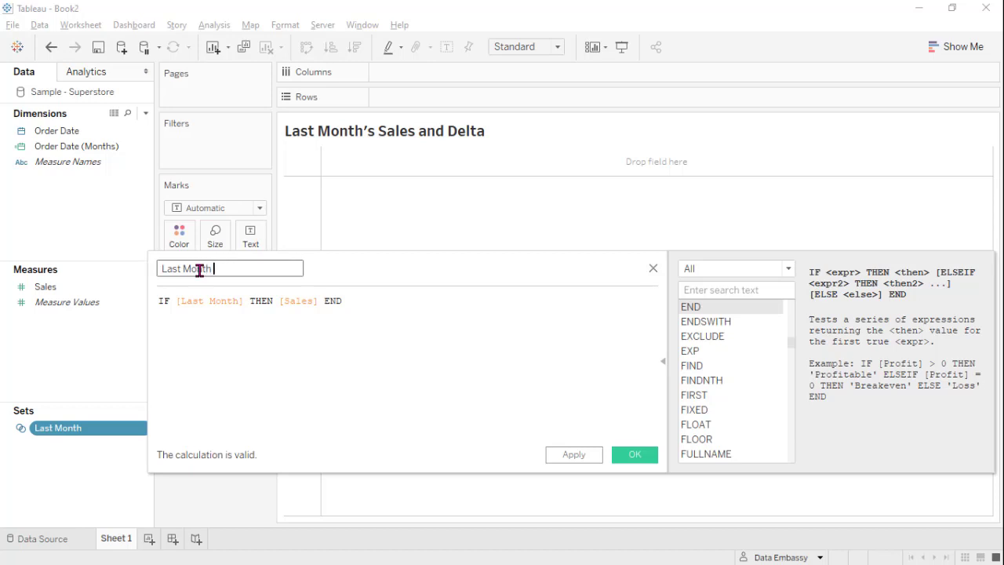
text( Sales)
key(Return)
drag(69, 287, 432, 234)
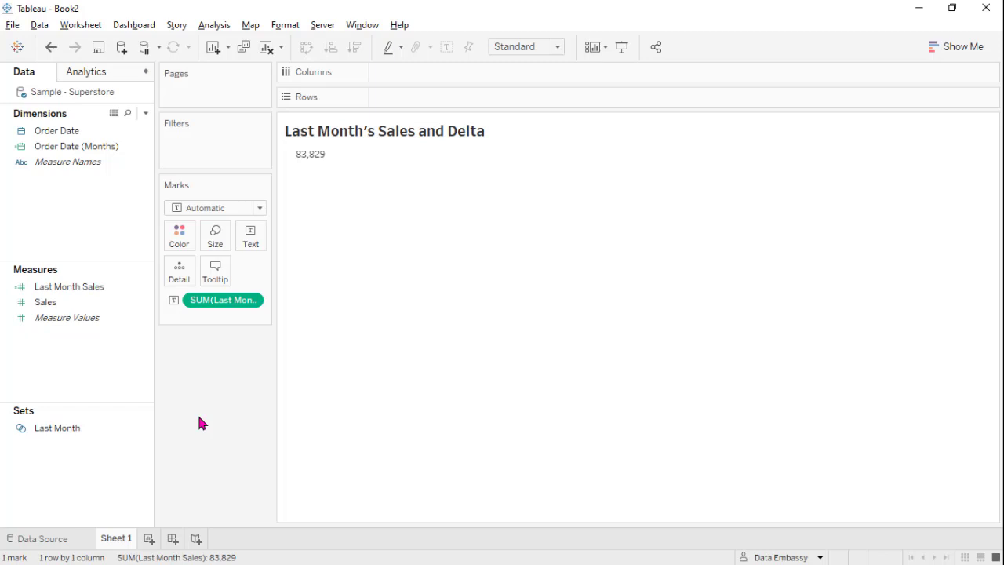
Start a new set from Order Date (Months) using all months, limited by a Top formula.
right_click(112, 147)
mouse_move(155, 320)
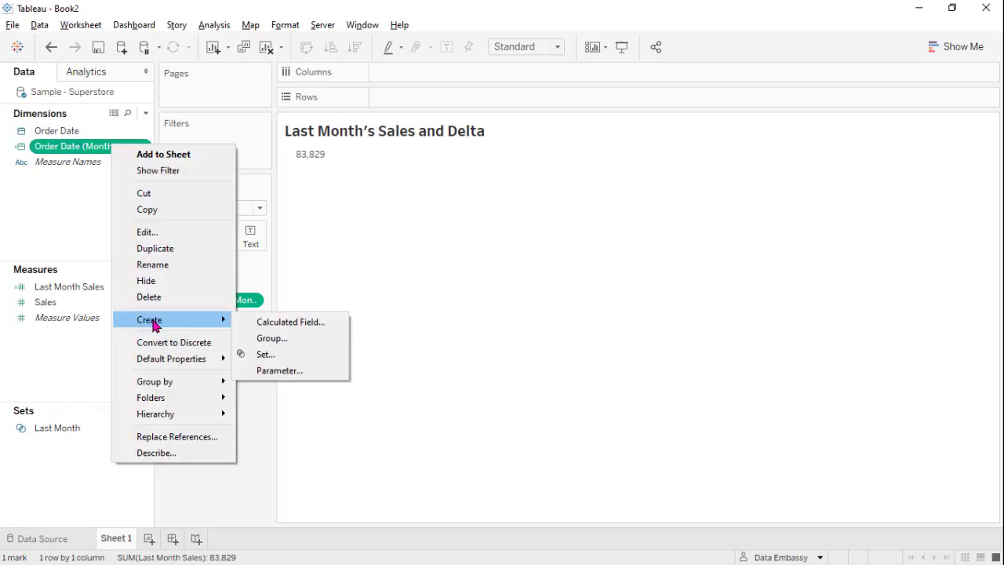
click(264, 354)
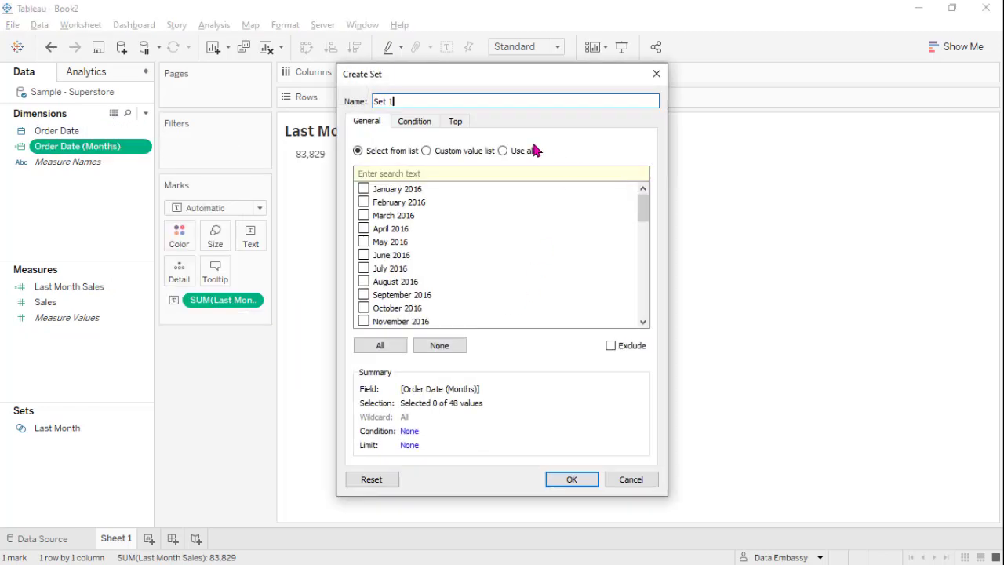
click(503, 151)
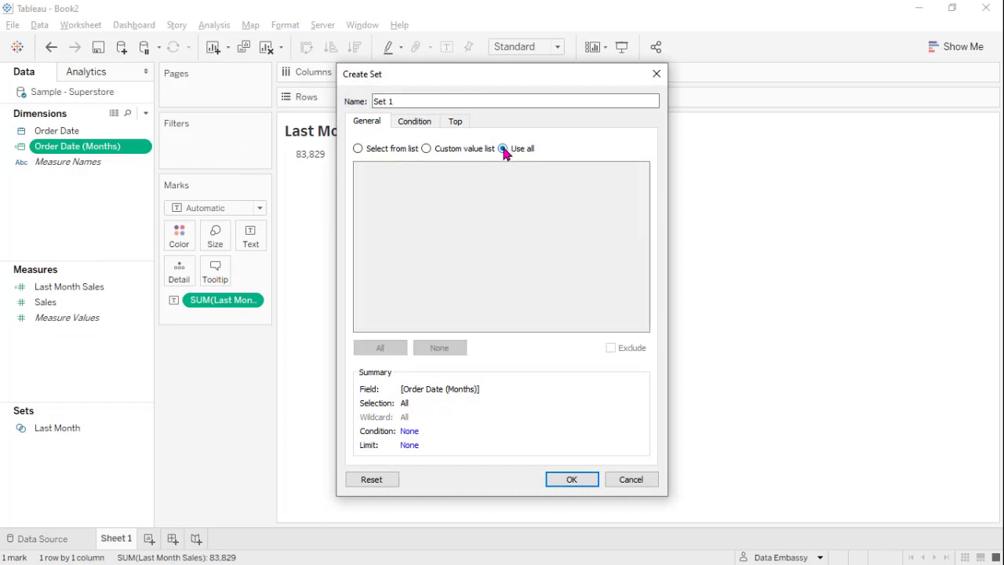
click(454, 123)
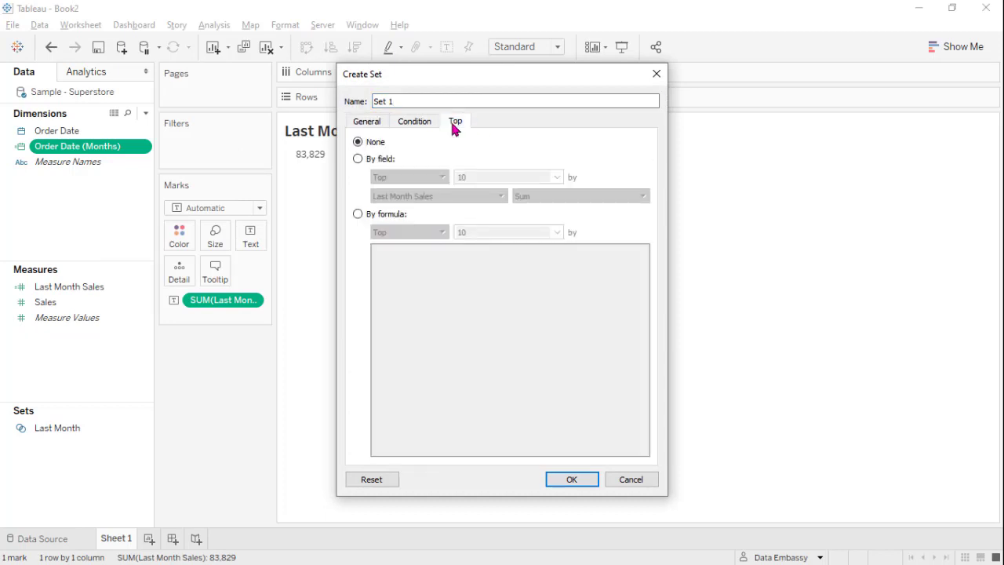
click(359, 214)
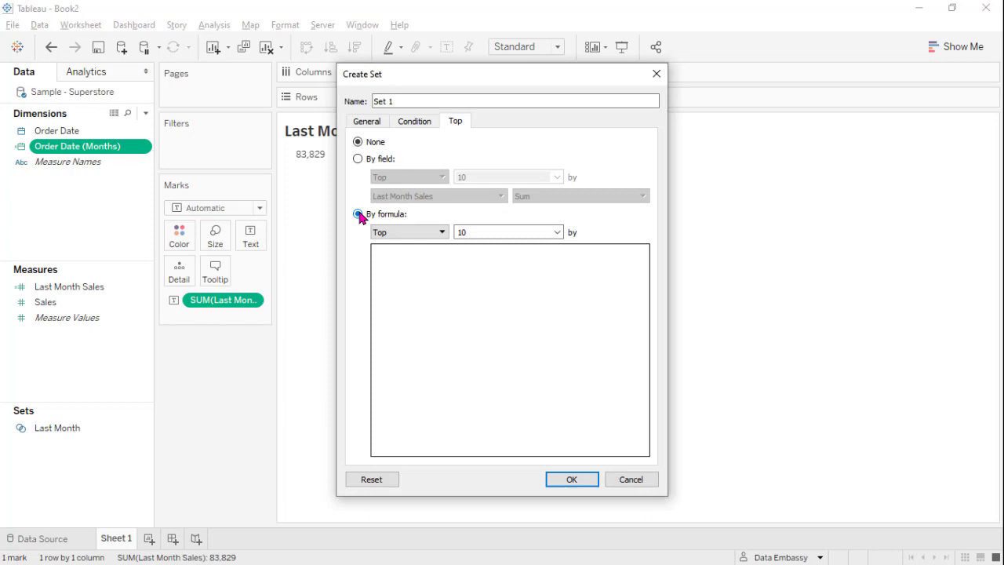
Rank by MAX(IF NOT [Last Month] THEN [Order Date (Months)] END), keeping the Top 1.
click(413, 256)
text(MAX (IF NOT lat)
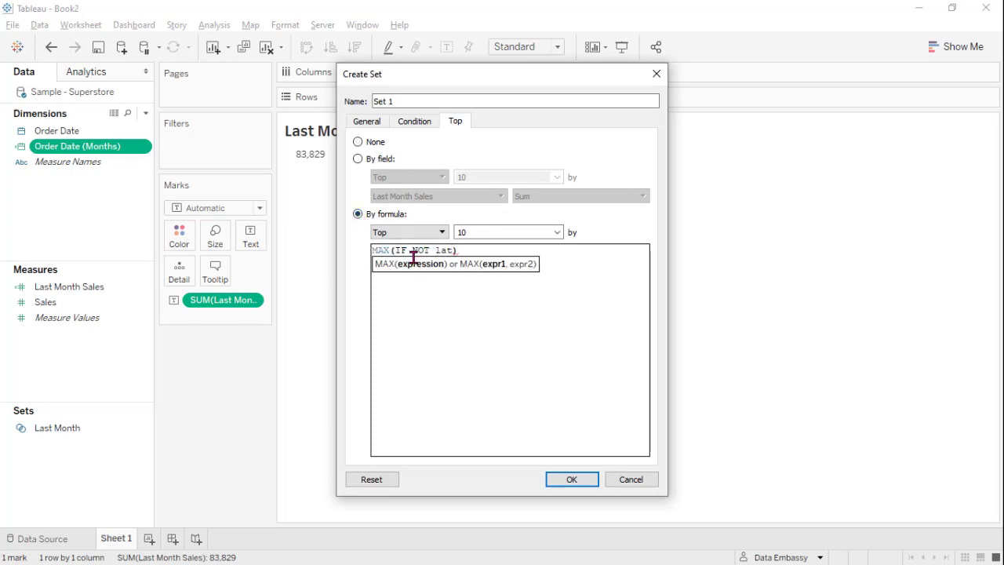
key(Return)
text(then ord)
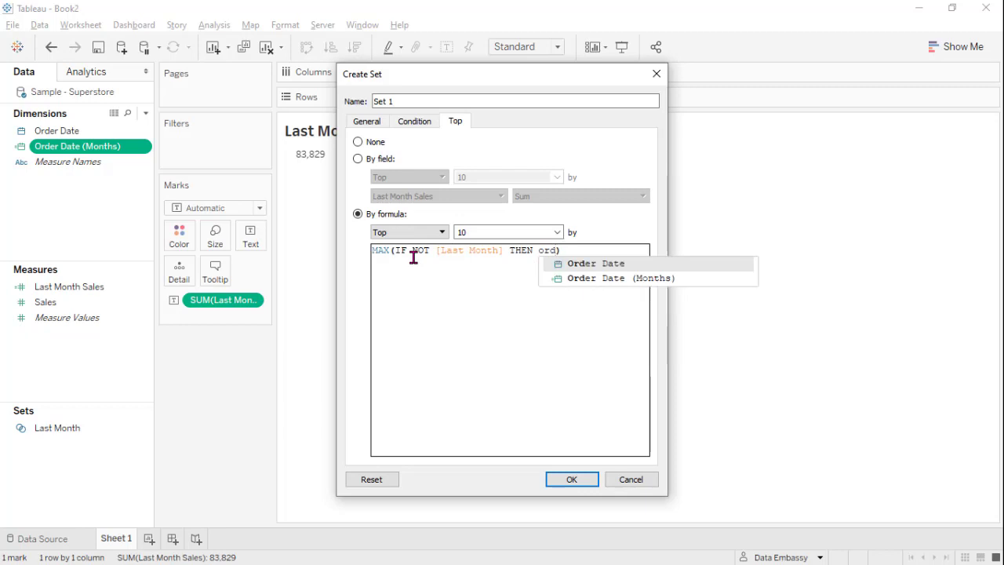
click(606, 279)
text(end)
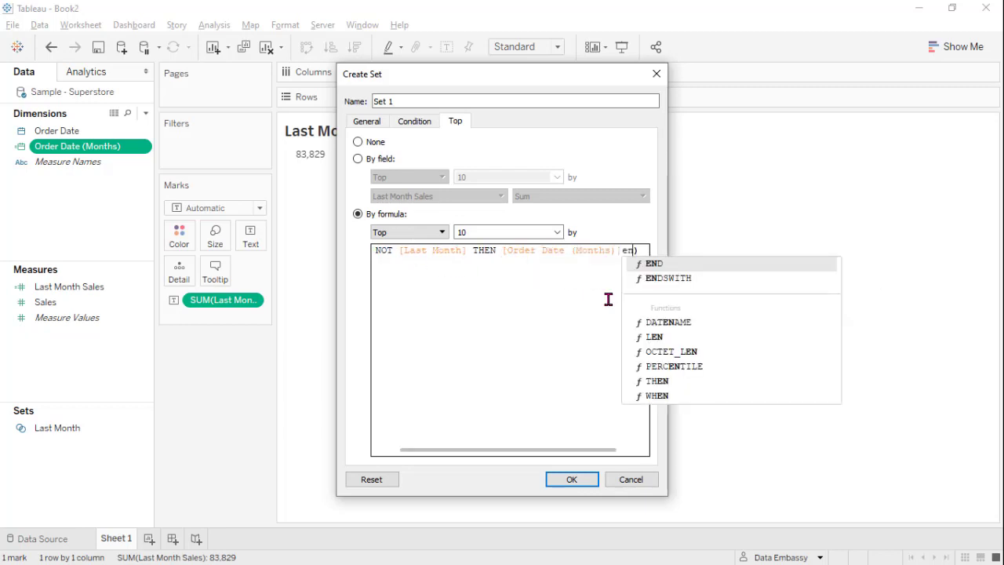
click(489, 231)
key(BackSpace)
Name the set '2nd Last Month' and create it.
click(396, 100)
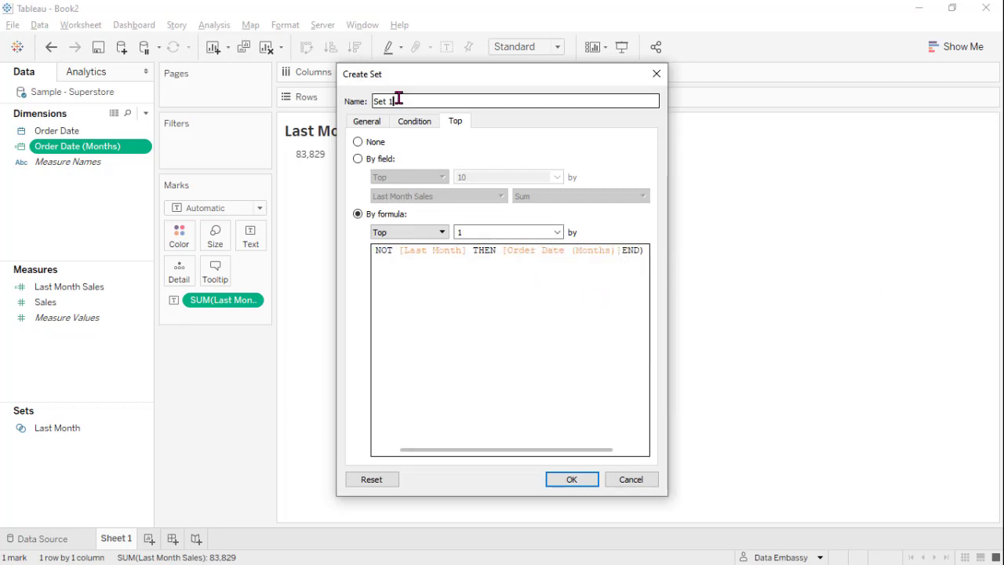
key(BackSpace)
key(BackSpace)
key(BackSpace)
key(BackSpace)
key(BackSpace)
text(2nd Last Month)
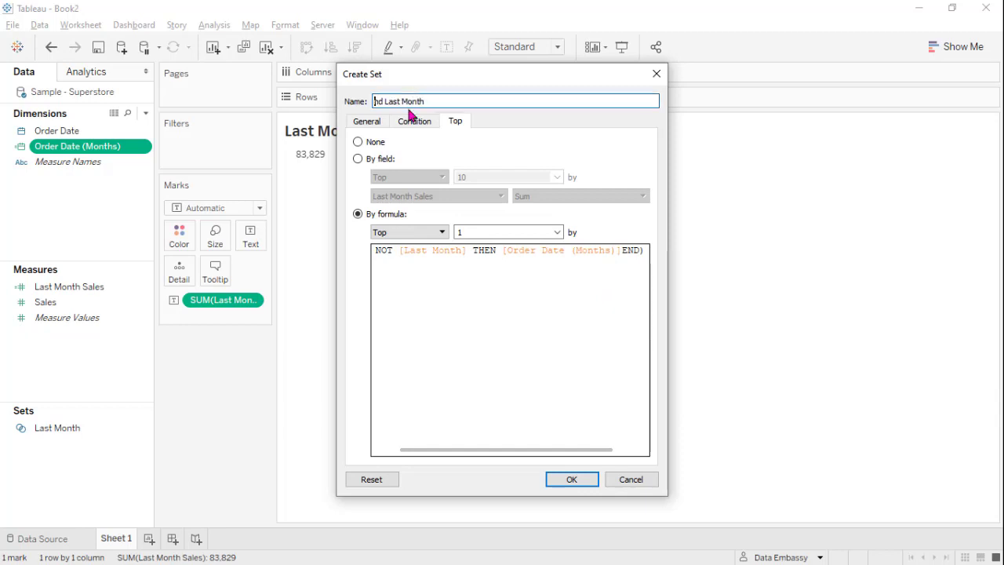
key(Return)
Create a calculated field from the 2nd Last Month set named '2nd Last Month Sales'.
click(144, 430)
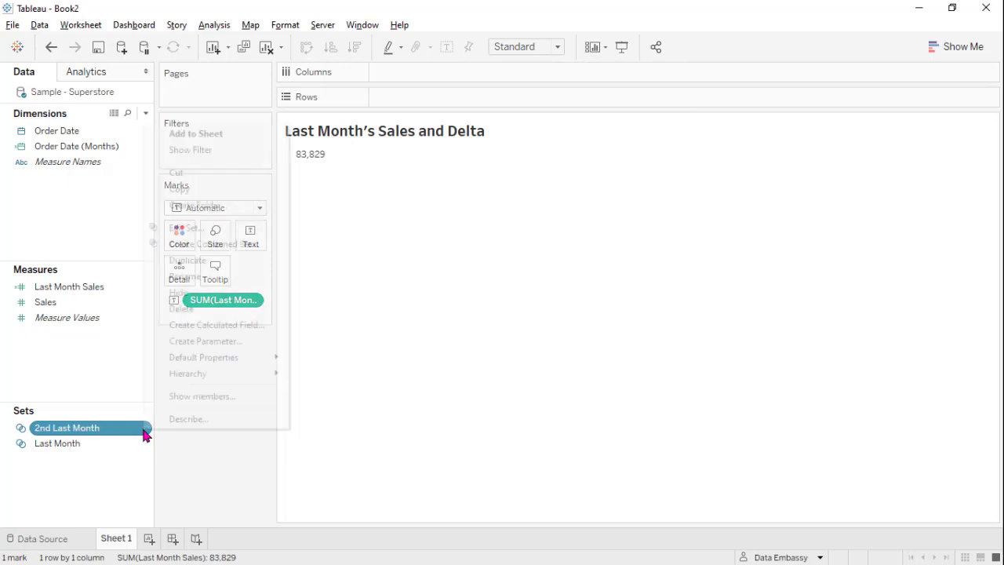
click(217, 325)
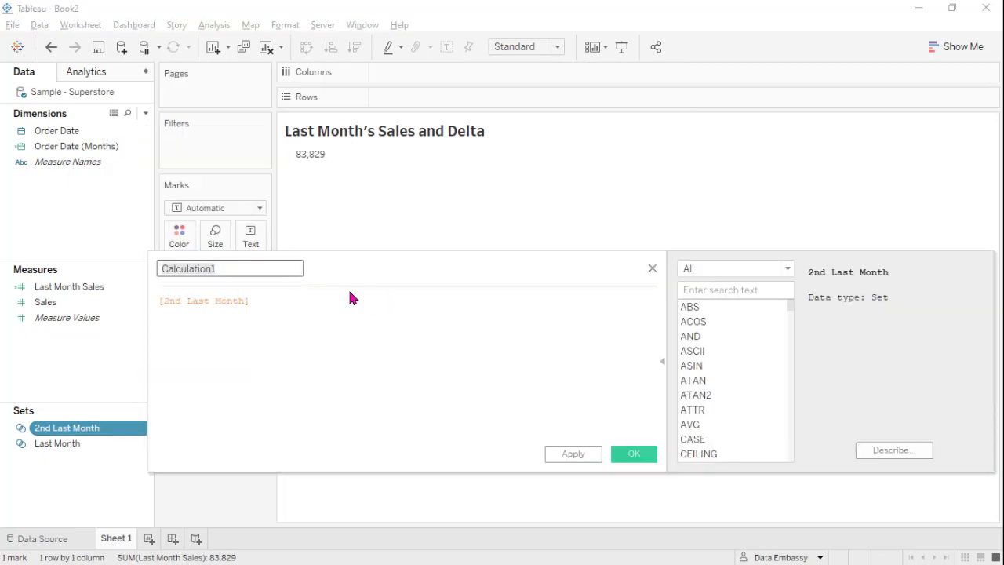
key(BackSpace)
text(2nd )
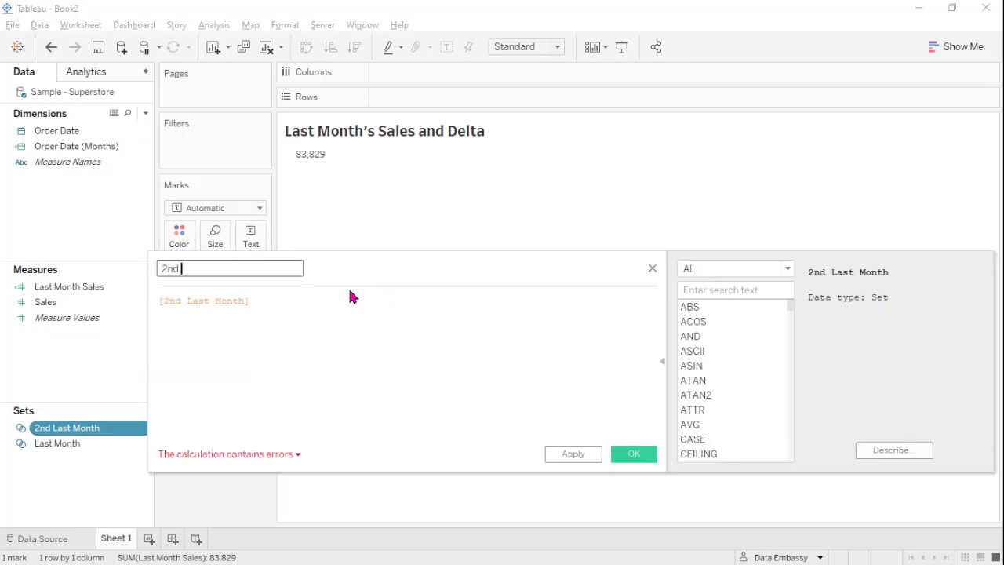
text(Last Month Sales)
Enter the formula IF [2nd Last Month] THEN [Sales] END and save the calculation.
click(157, 300)
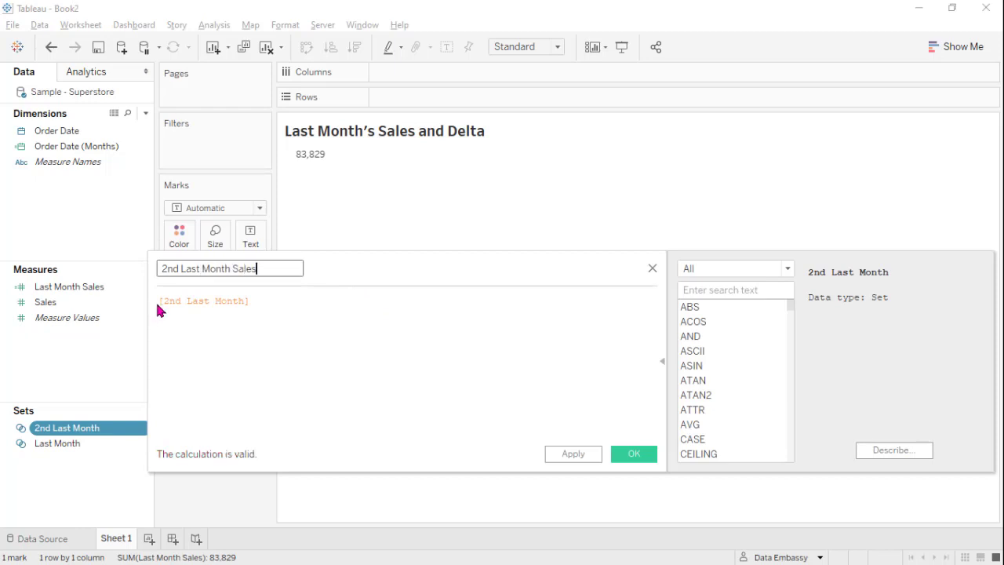
text(IF)
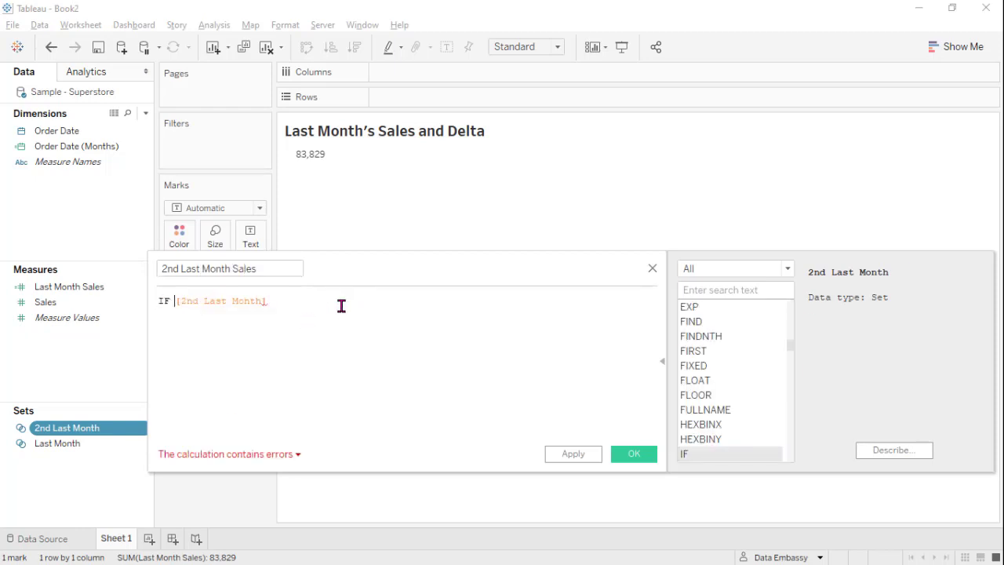
click(341, 307)
text(THEN sal)
key(Return)
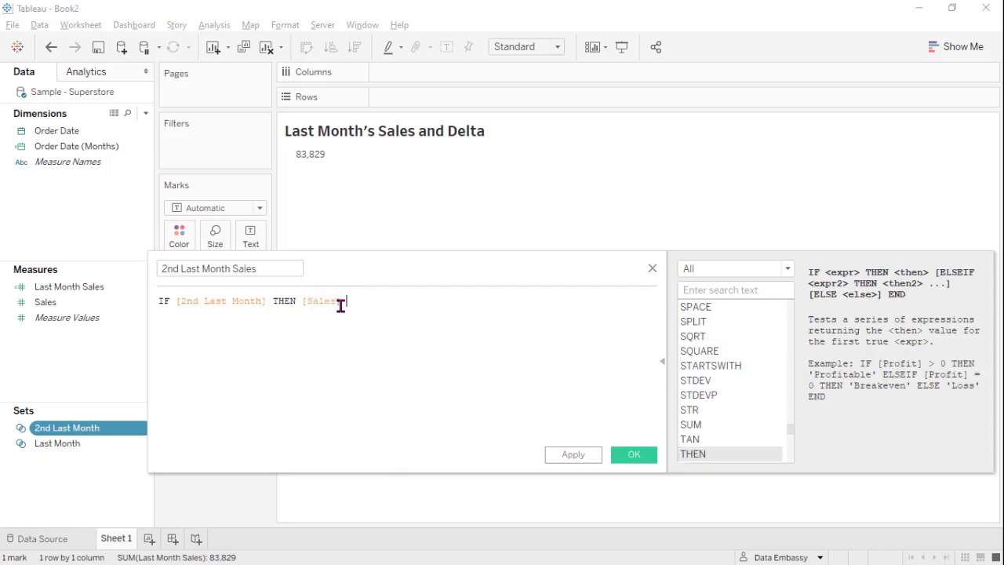
text(END)
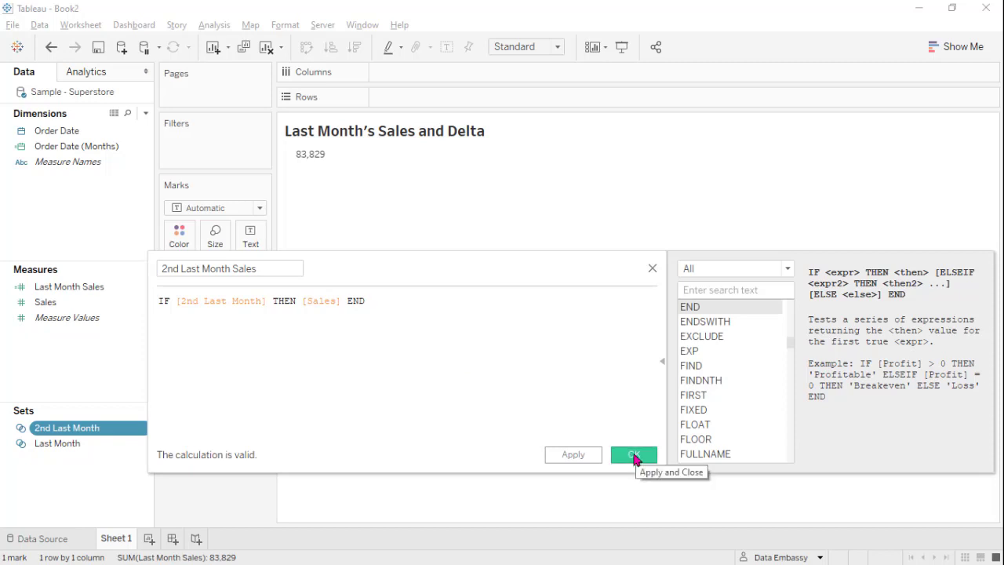
click(634, 456)
Create a new calculated field from the Data pane named 'Delta'.
right_click(96, 383)
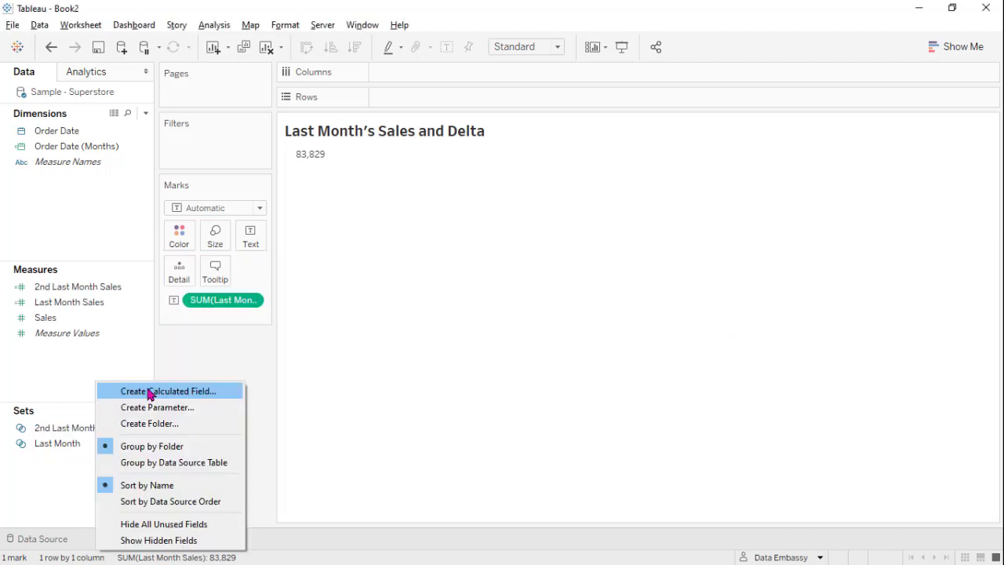
click(150, 391)
text(Delta)
click(271, 350)
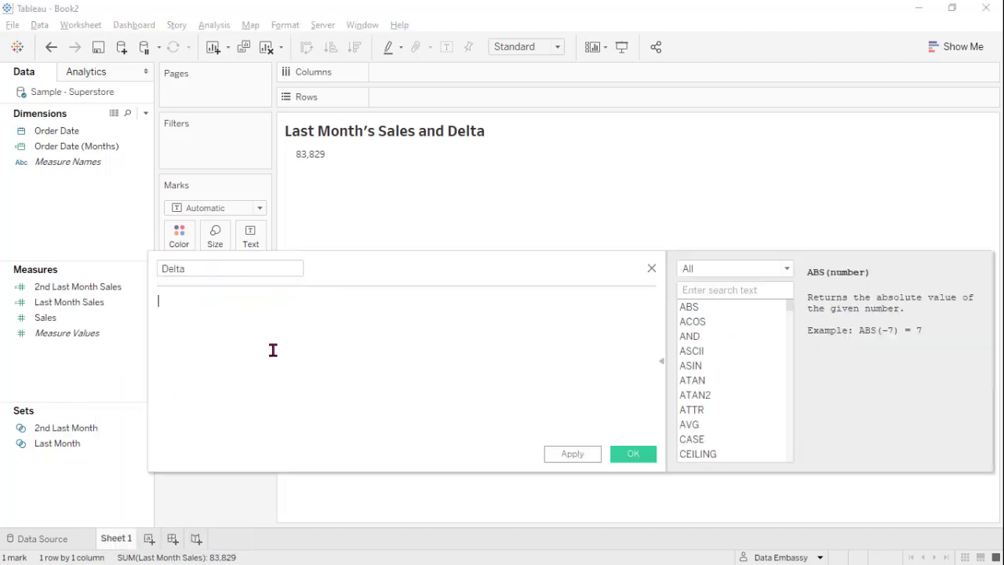
Enter SUM([Last Month Sales])-SUM([2nd Last Month Sales]) as the Delta formula and save it.
text(su)
key(Return)
text(las)
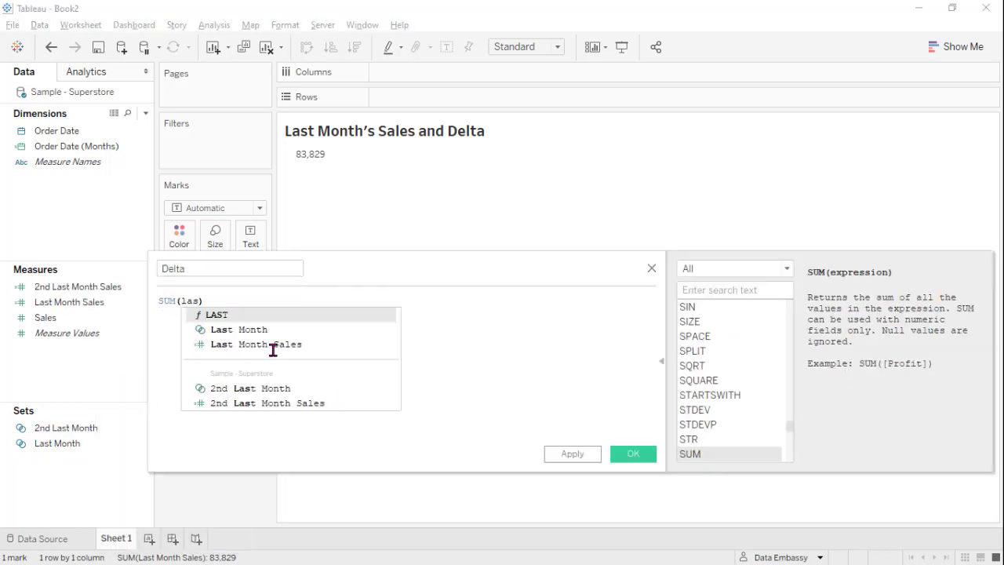
key(Down)
key(Down)
key(Return)
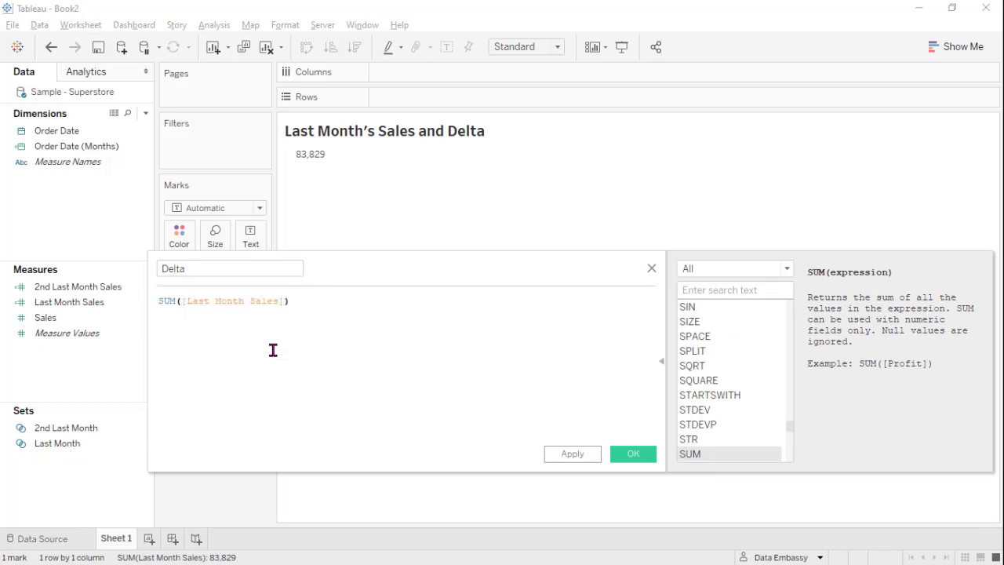
text(-sum)
key(Return)
text(2)
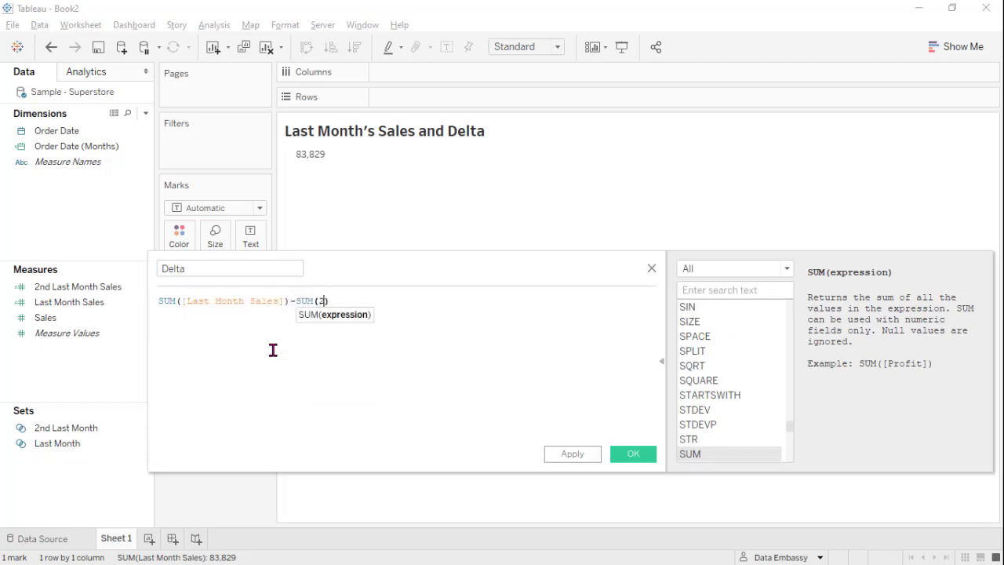
text(nd)
key(Down)
key(Return)
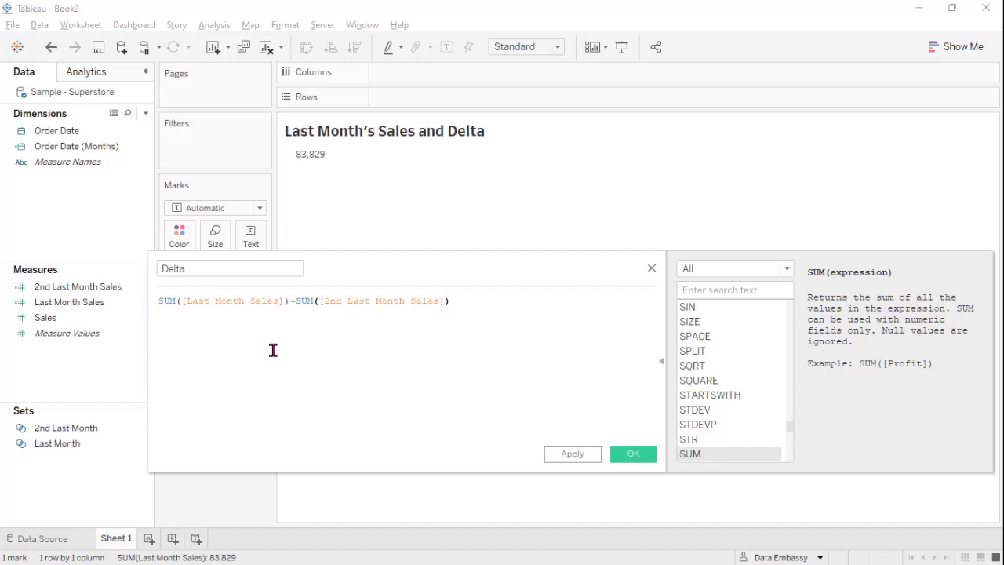
key(Return)
Create a calculated field from Delta with the formula [Delta]/SUM([2nd Last Month Sales]).
right_click(113, 307)
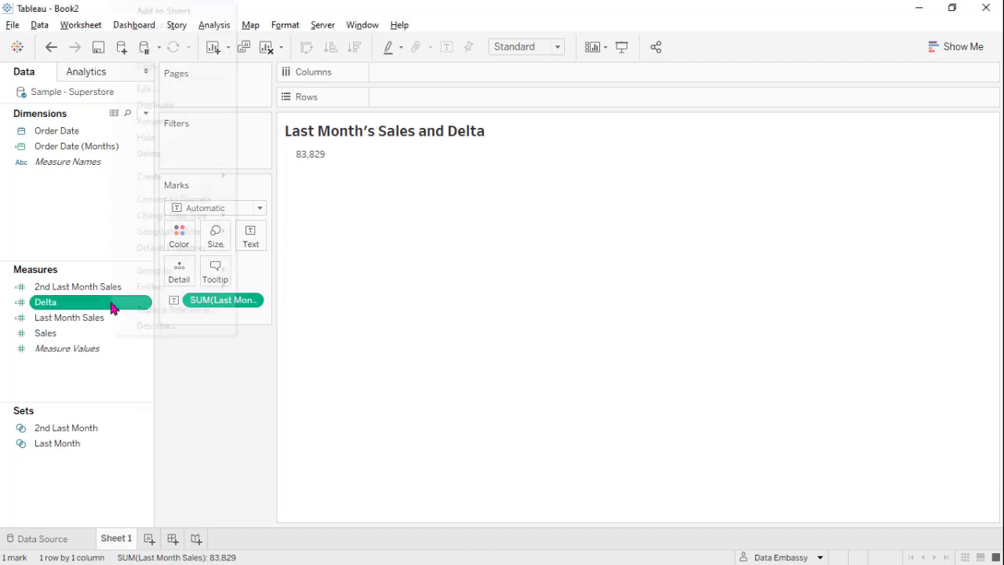
mouse_move(198, 183)
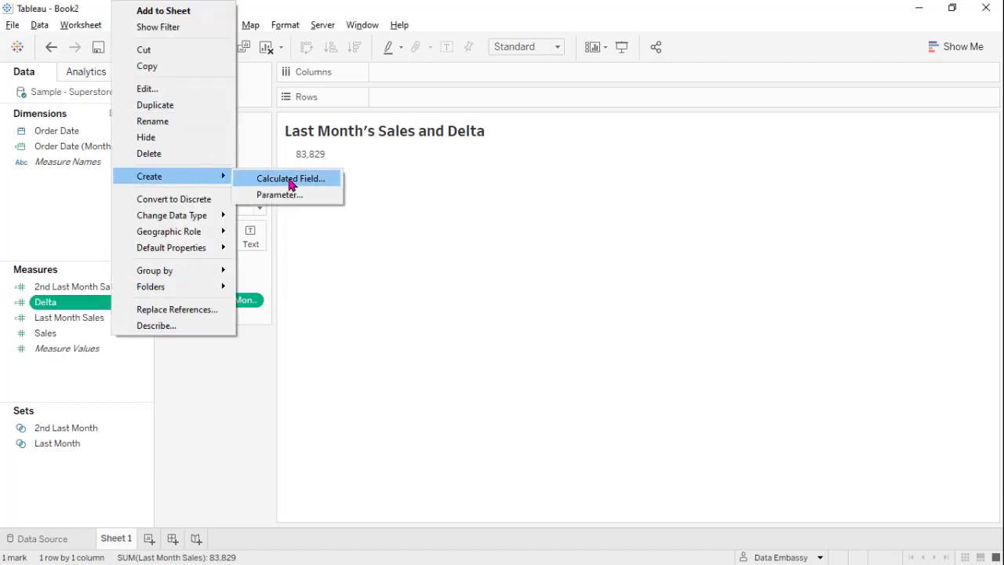
click(287, 178)
text(/sum)
key(Return)
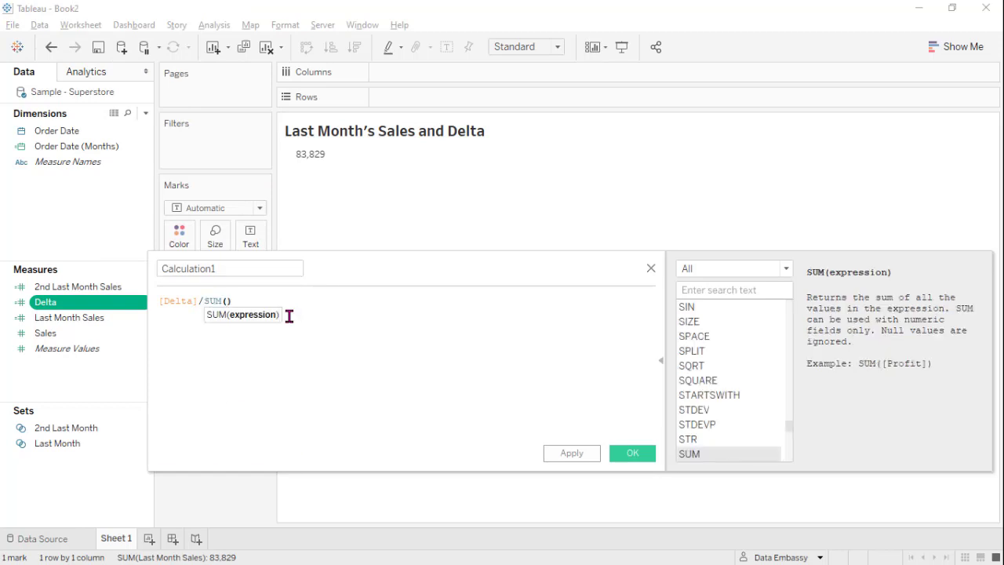
text(2nd)
key(Down)
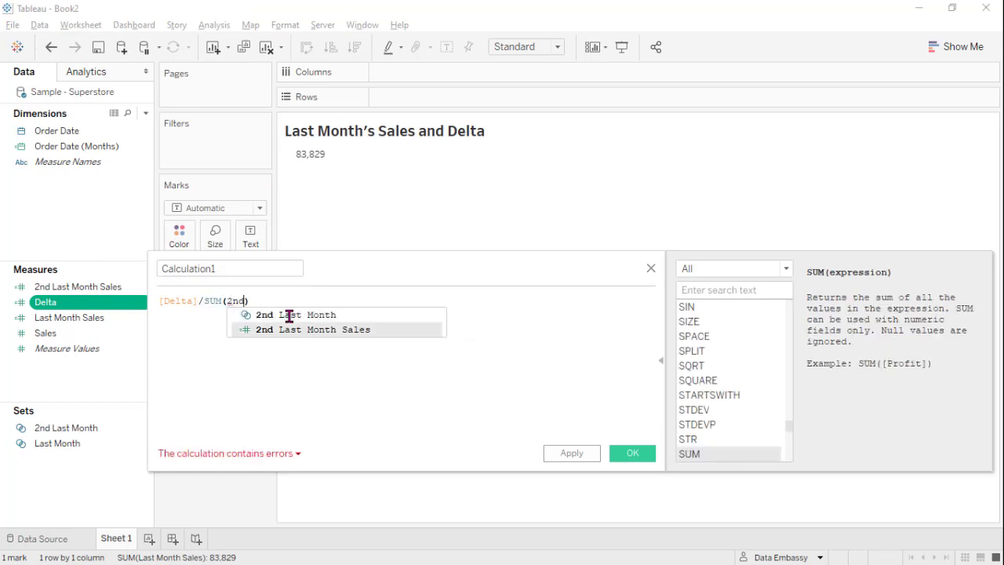
key(Return)
Name the calculation 'Delta %' and show it as text in the view, reading -0.2923.
click(222, 267)
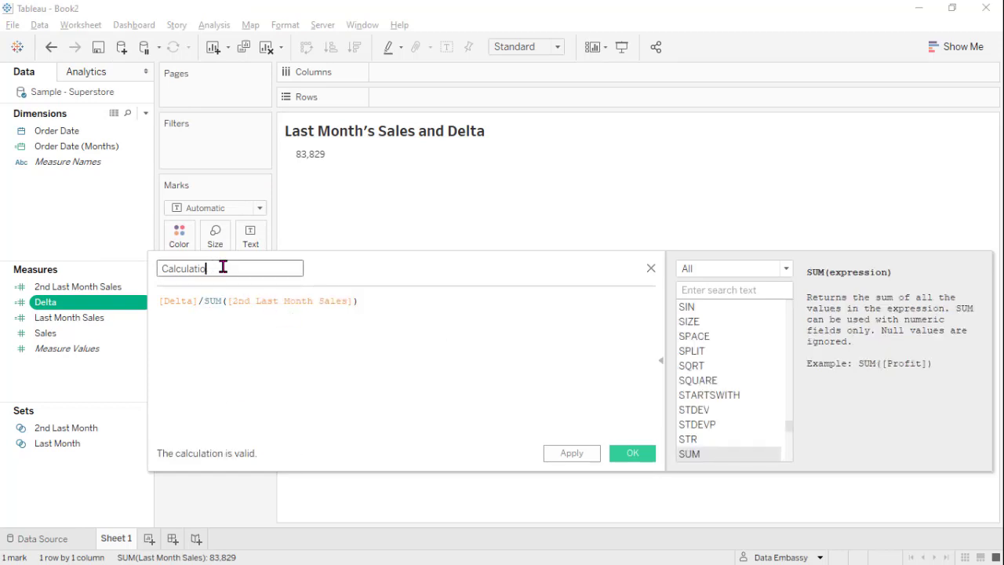
text(Delta %)
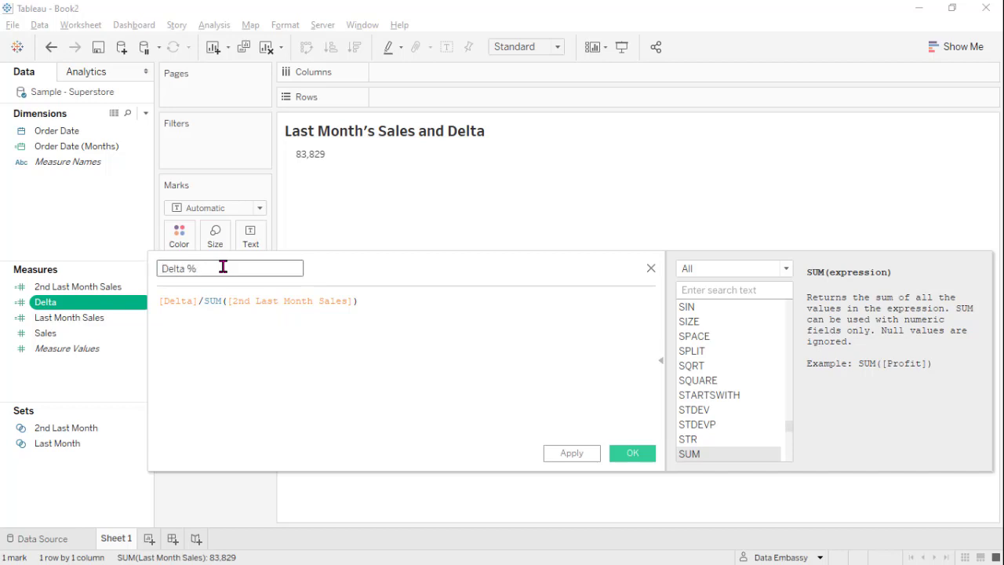
key(Return)
drag(50, 317, 256, 245)
Set the Delta % number format to Percentage so it shows -29.23%.
click(251, 317)
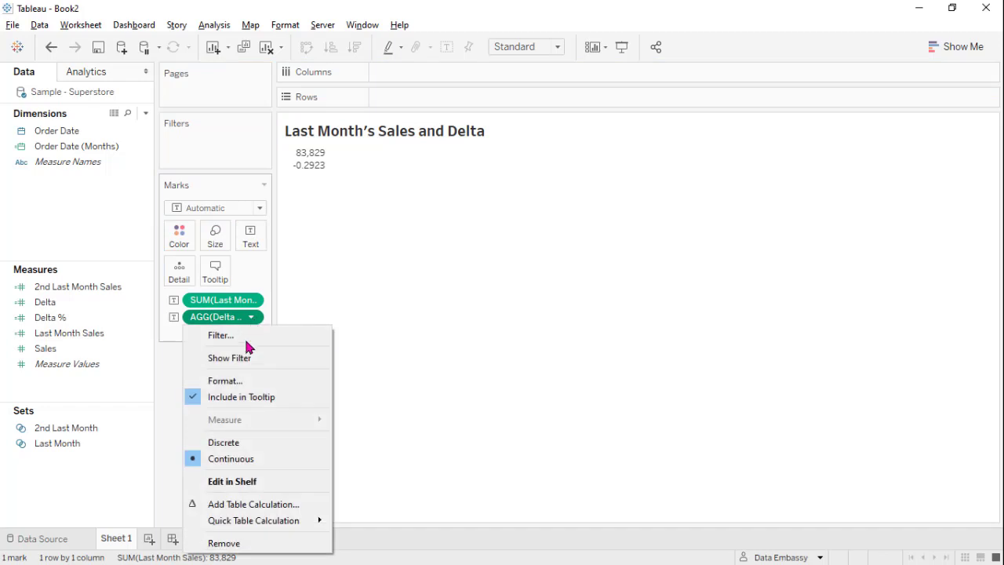
click(248, 380)
click(118, 207)
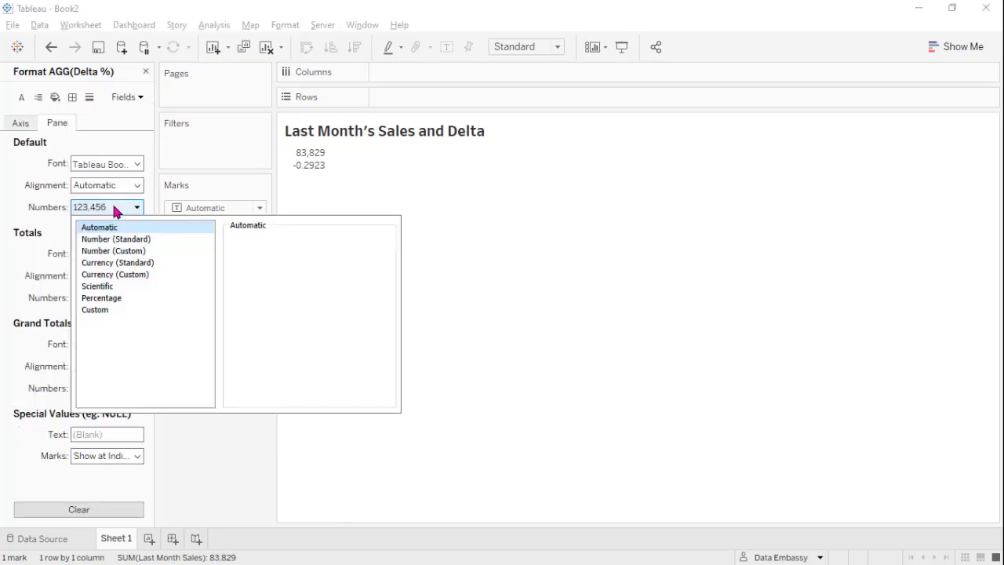
click(100, 298)
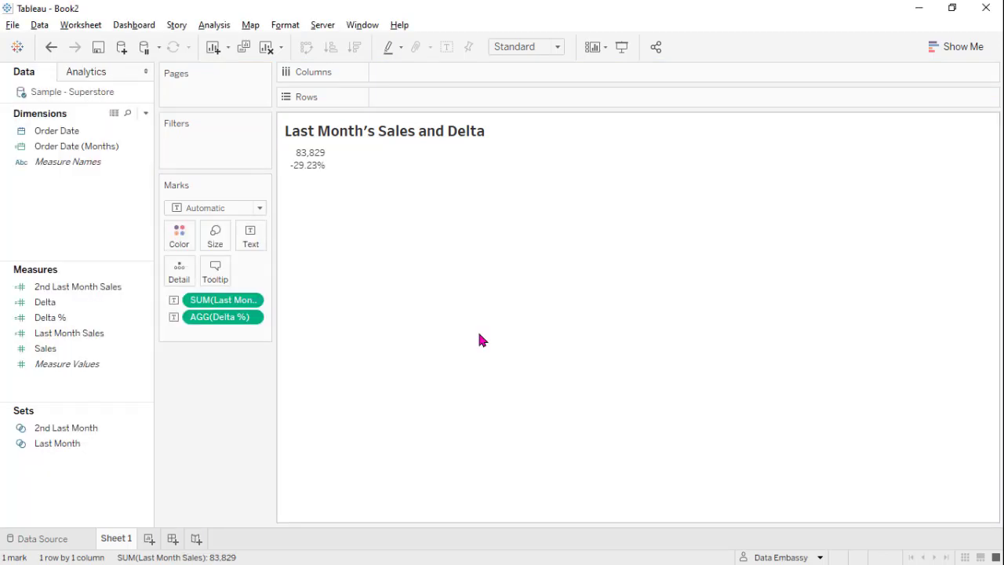